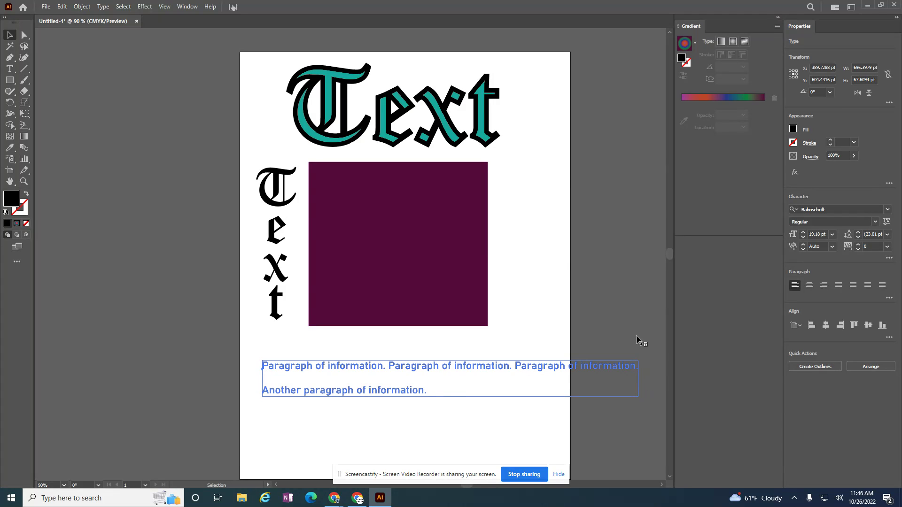
Select the paragraph text block, then undo an accidental narrowing of it.
left_click(648, 369)
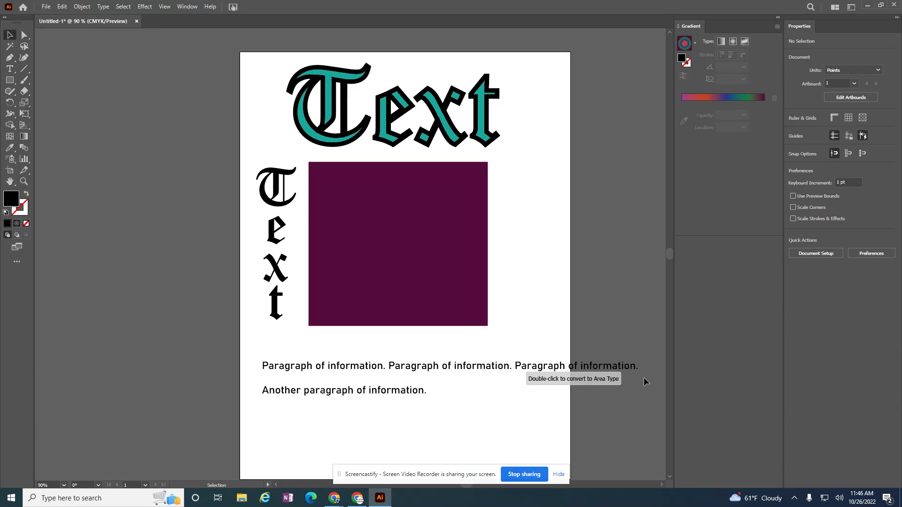
left_click(632, 372)
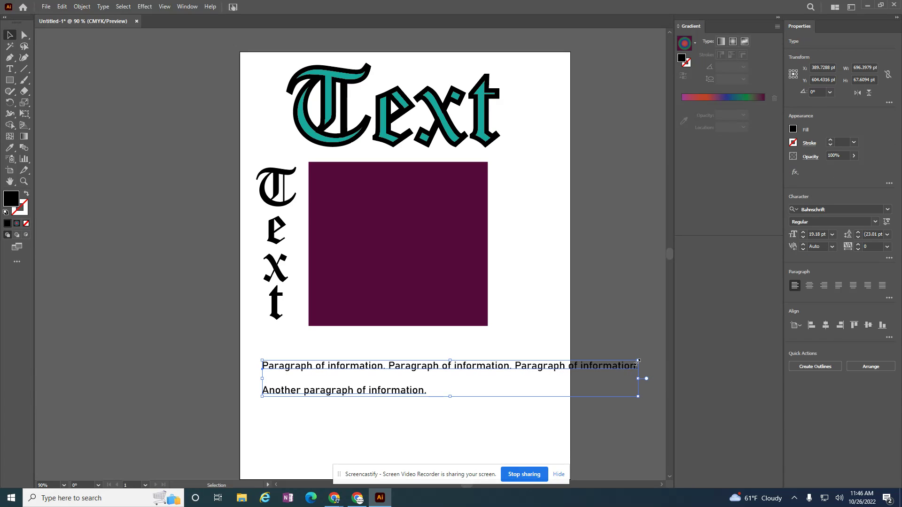
left_click_drag(640, 375, 490, 379)
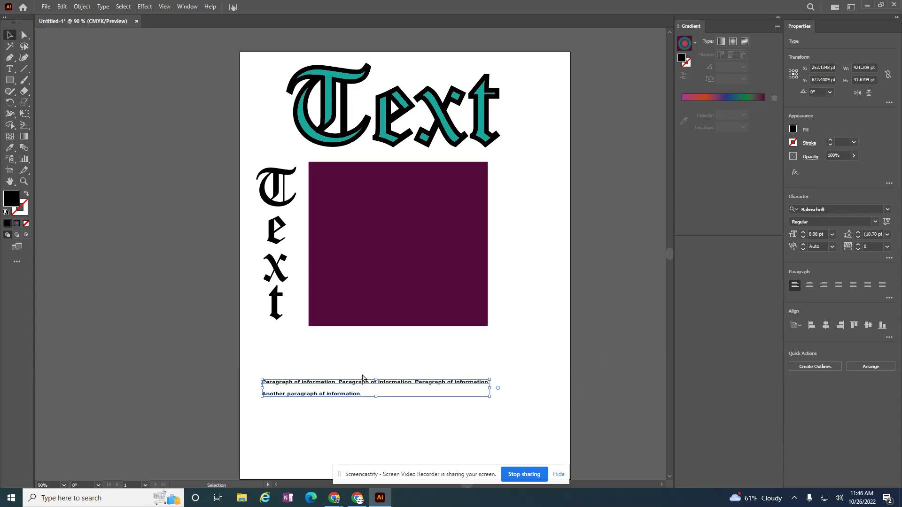
key("ctrl+z")
key("ctrl+z")
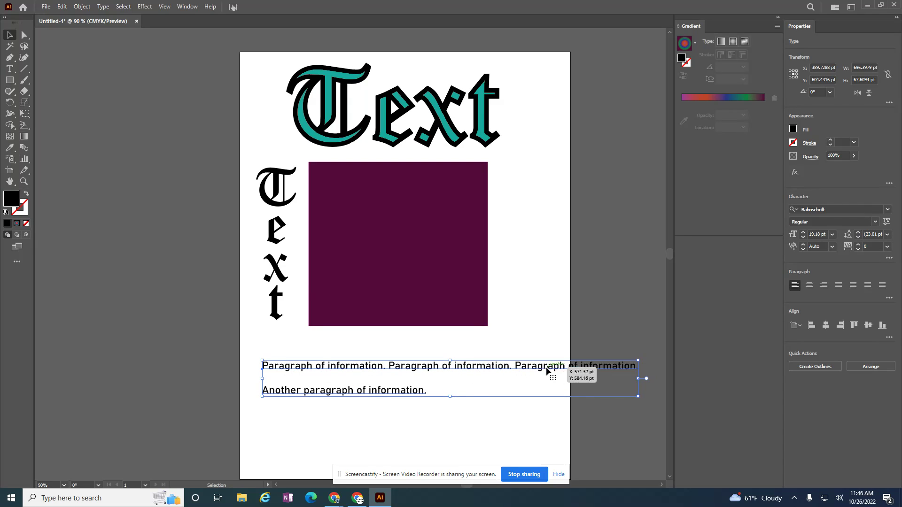
Insert a line break before the third 'Paragraph of information.' and exit text editing.
double_click(516, 368)
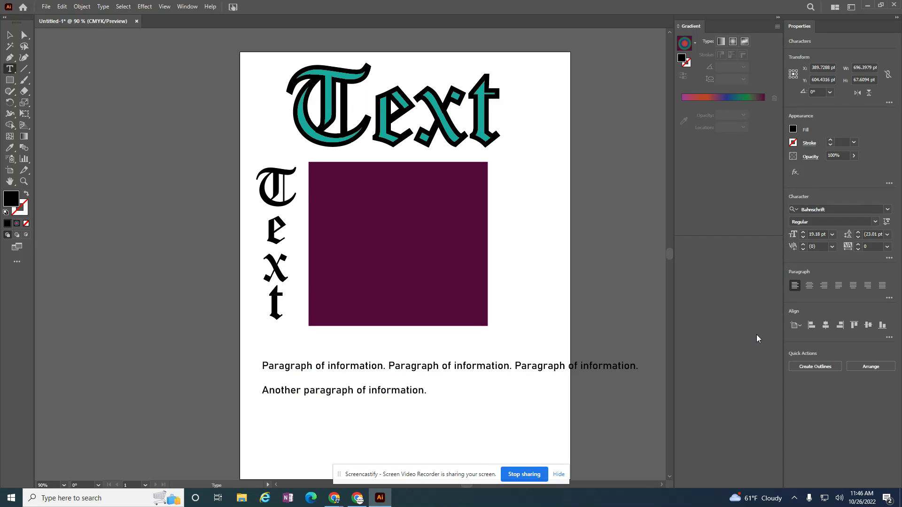
key("Return")
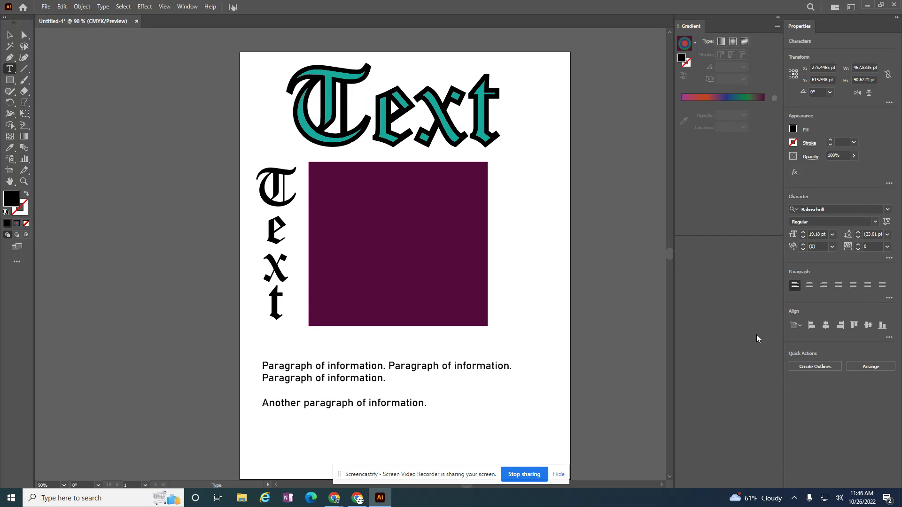
key("BackSpace")
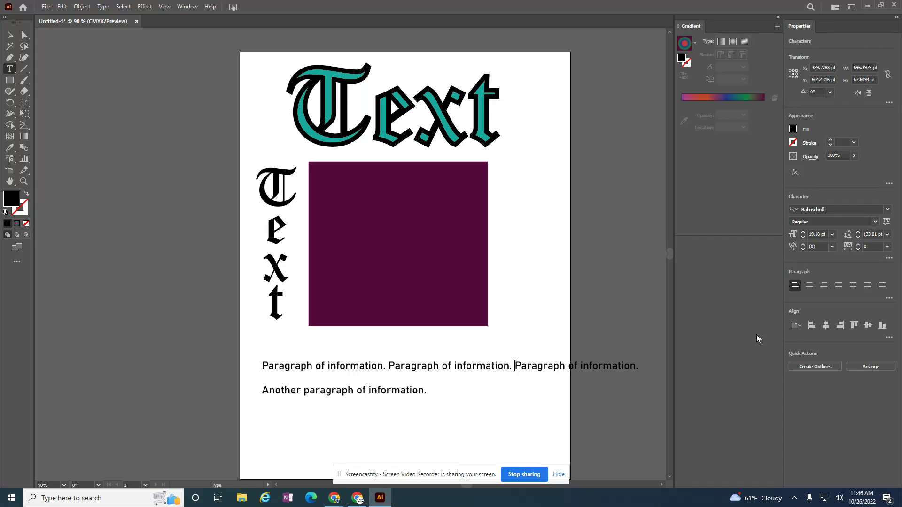
key("Return")
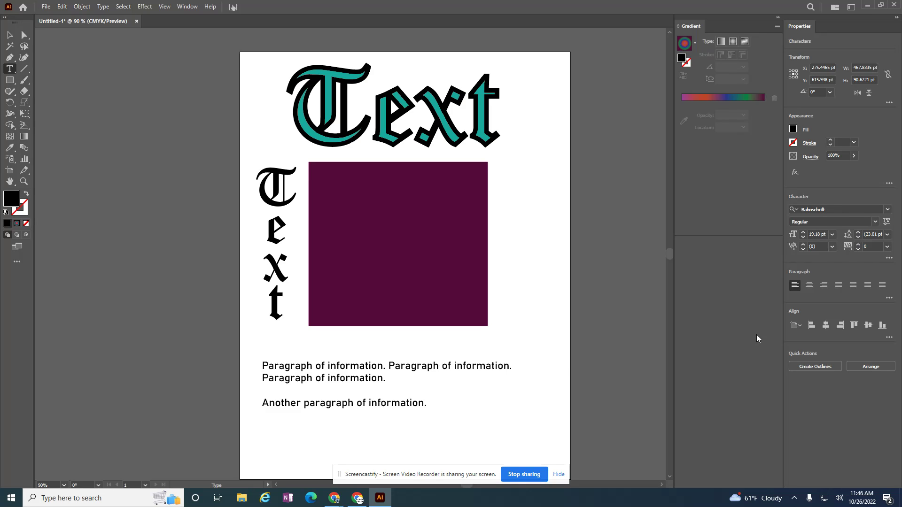
key("BackSpace")
key("Return")
key("BackSpace")
key("Return")
key("ctrl+shift+a")
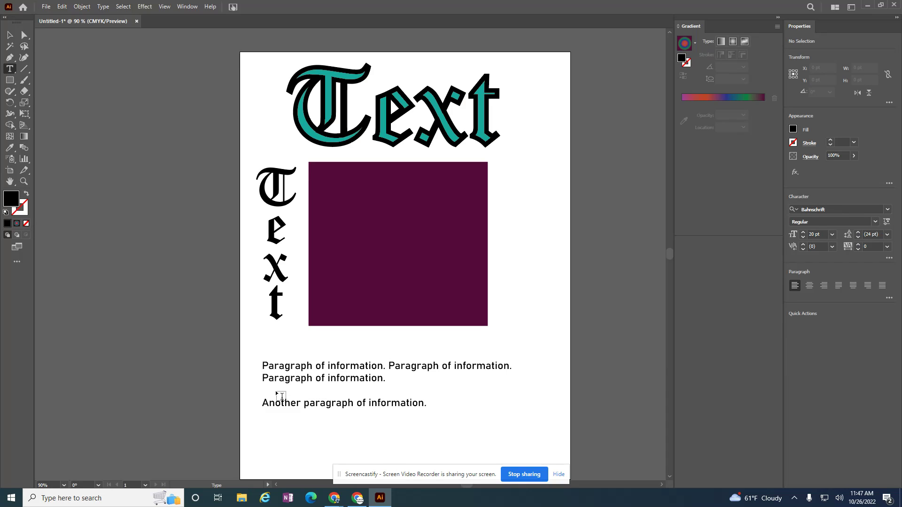
triple_click(294, 377)
left_click(313, 378)
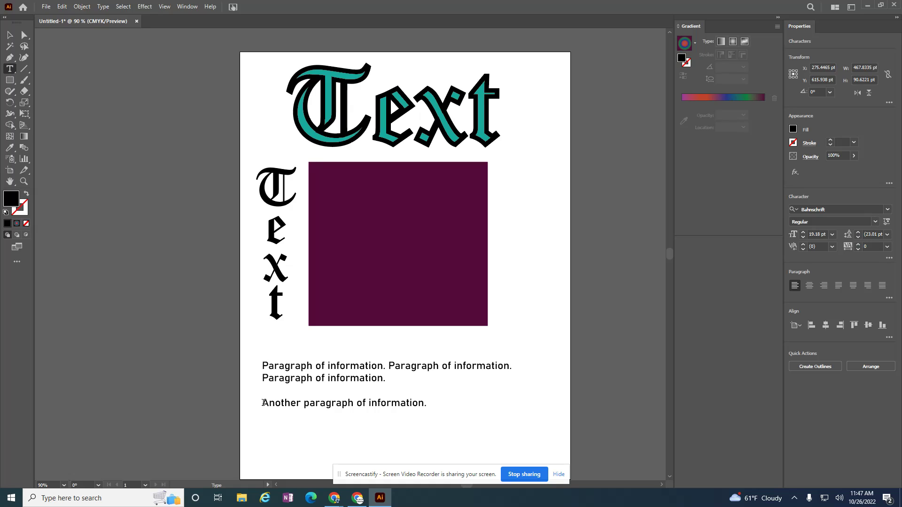
left_click(263, 400)
left_click(831, 236)
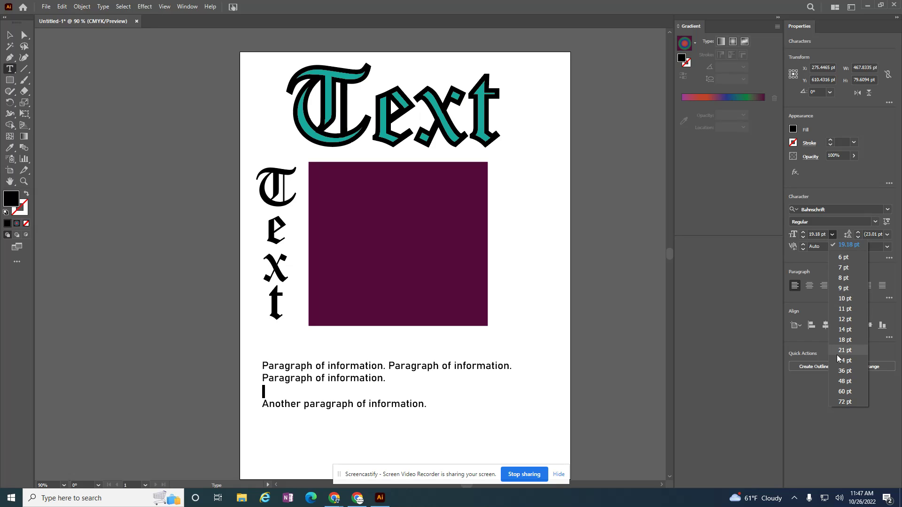
key("Escape")
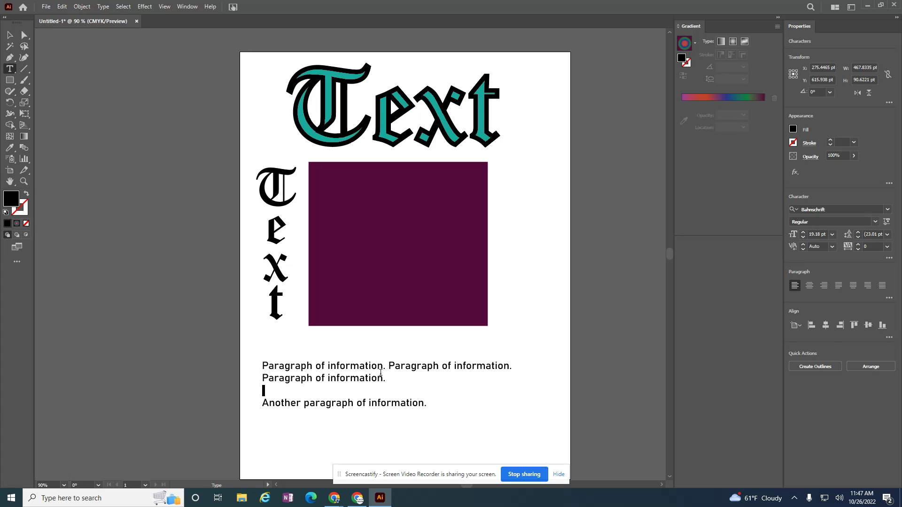
Select the paragraph text frame and choose 18 pt leading in the Character panel.
left_click(9, 35)
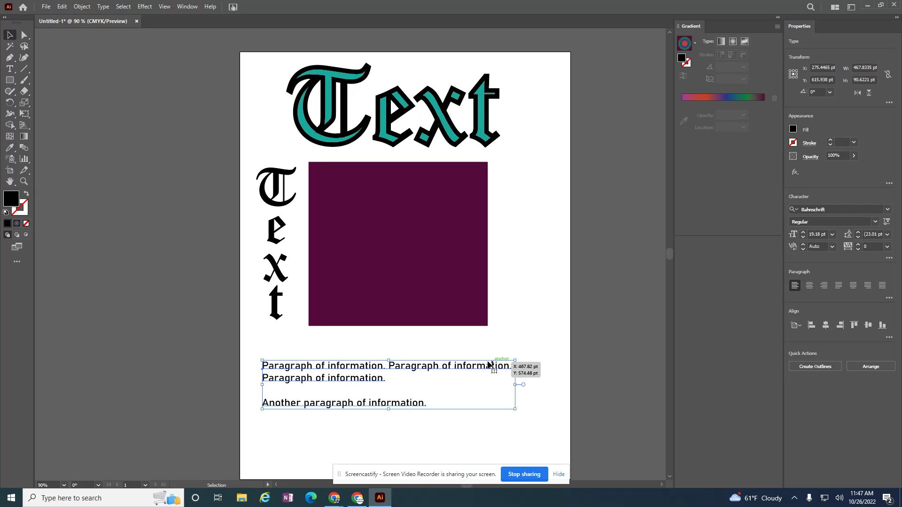
left_click(659, 285)
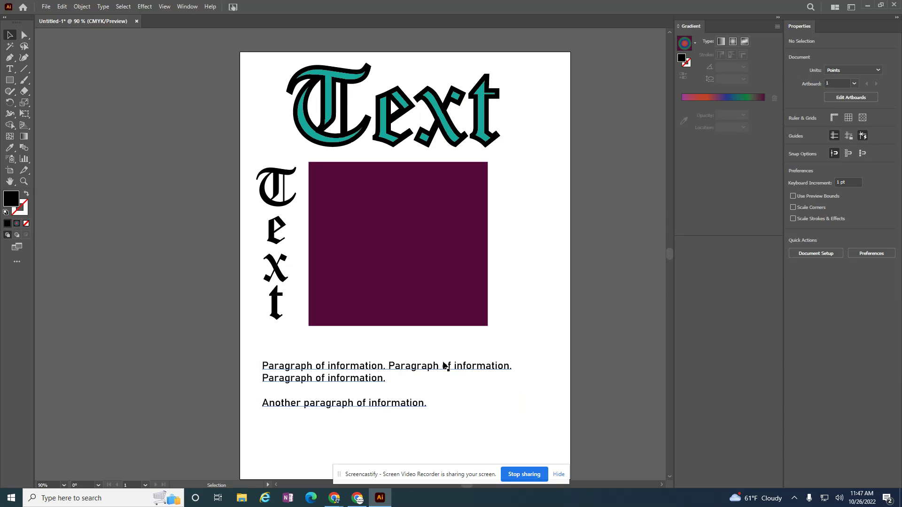
left_click(338, 377)
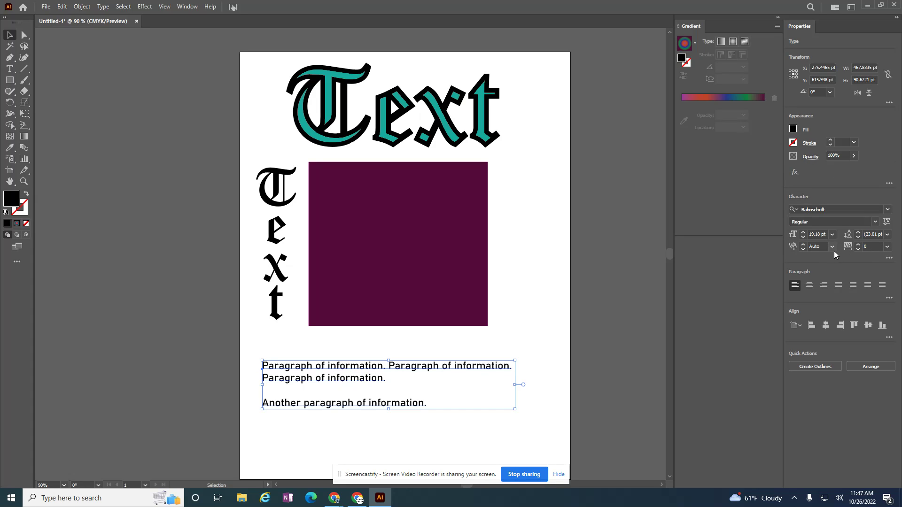
left_click(888, 235)
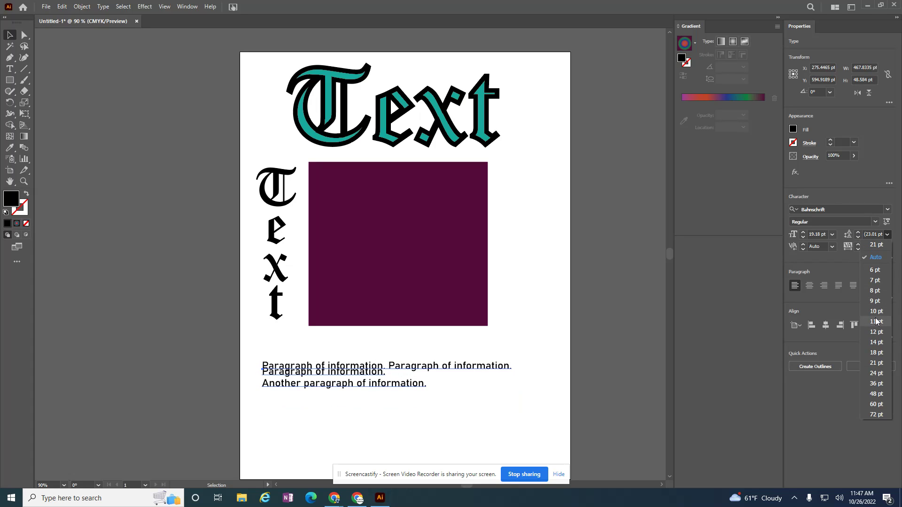
left_click(849, 236)
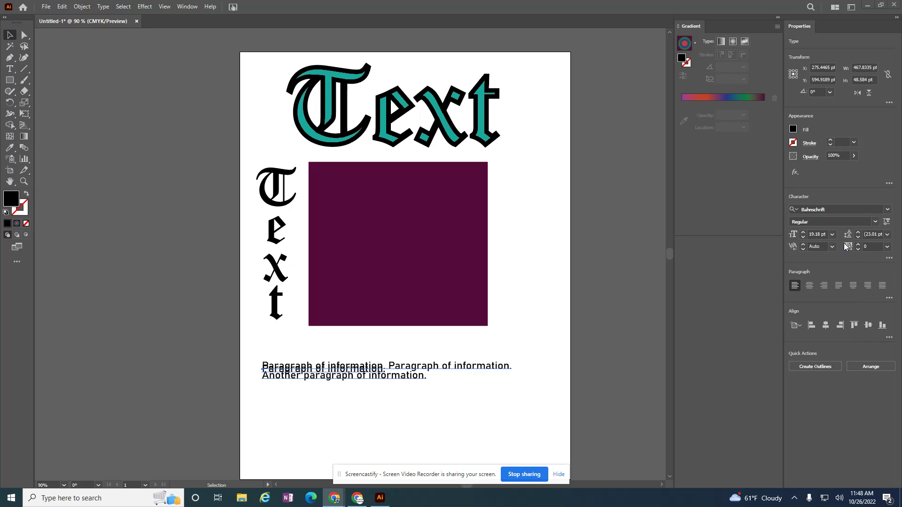
left_click(888, 234)
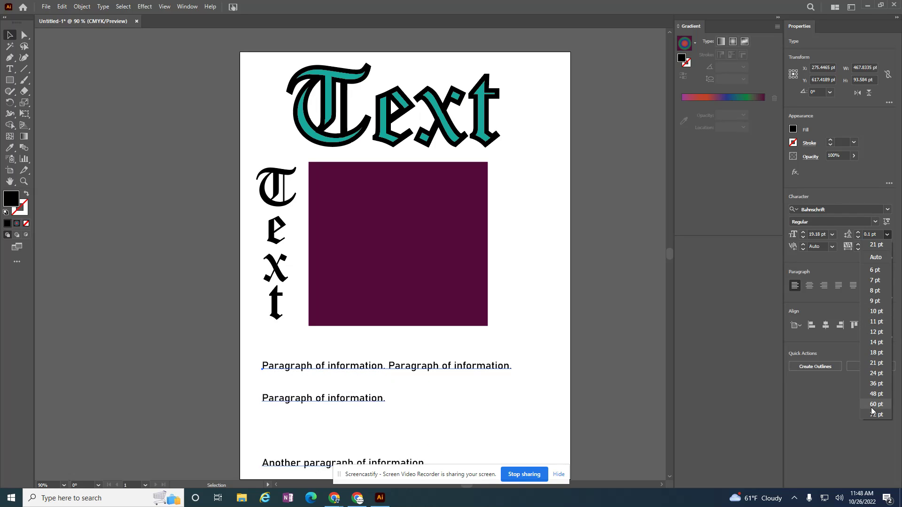
left_click(876, 353)
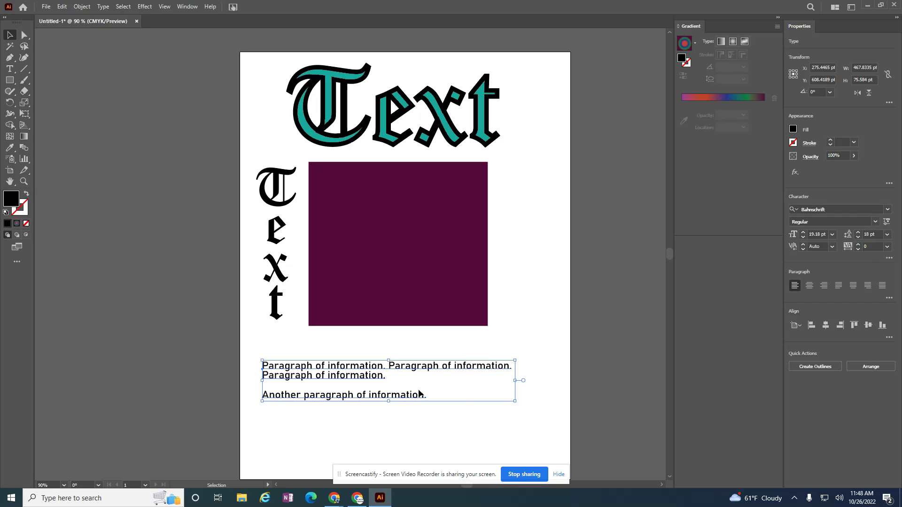
Change the empty line between the paragraphs from 19.18 pt to 11 pt font size.
double_click(388, 395)
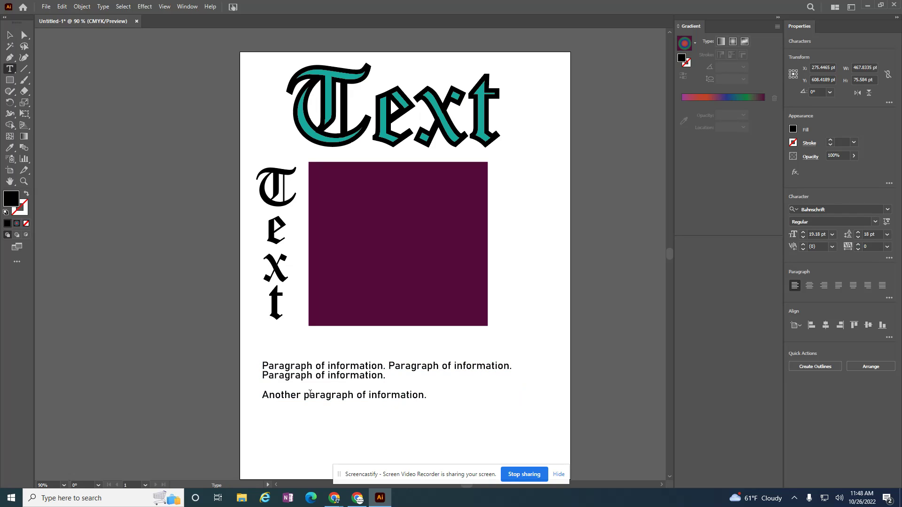
left_click(265, 396)
left_click(264, 385)
left_click(833, 234)
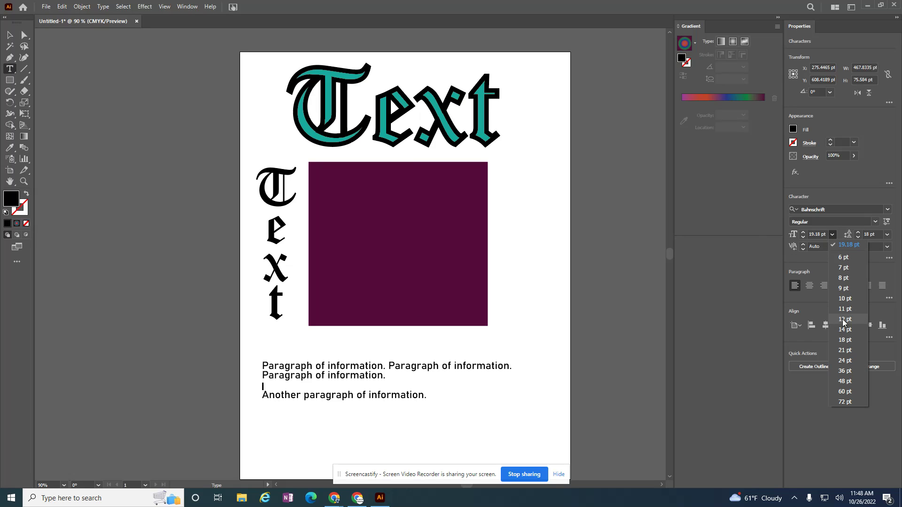
left_click(845, 309)
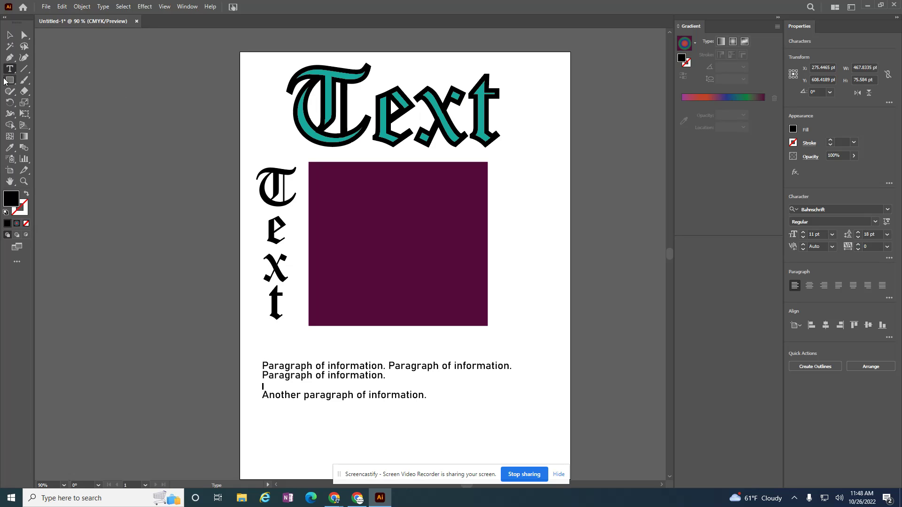
Start a text object near the artboard's bottom right and type the phone number.
left_click(459, 436)
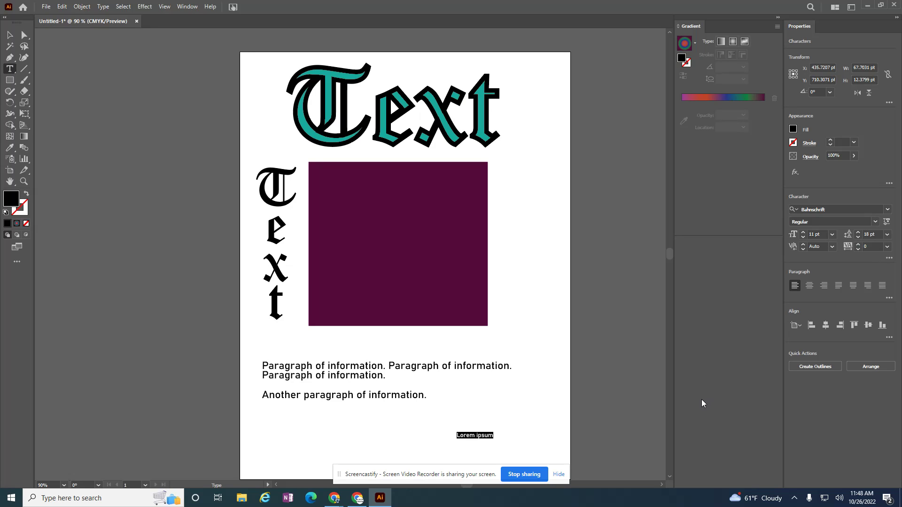
type("(555) 555")
key("Return")
type("1234")
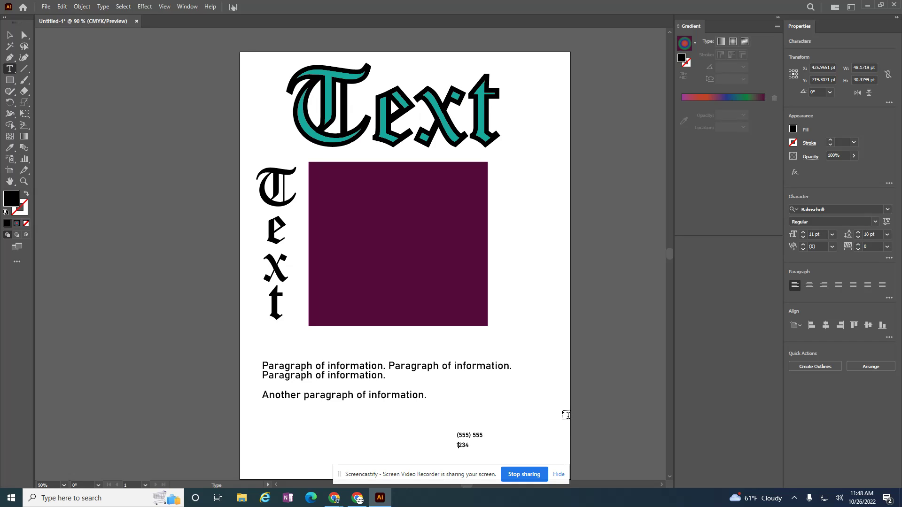
key("BackSpace")
Type the contact's name on the line below the phone number and finish editing.
key("BackSpace")
key("BackSpace")
type("5-1")
key("End")
key("Return")
key("Return")
type("Smith")
left_click(456, 456)
key("BackSpace")
key("Escape")
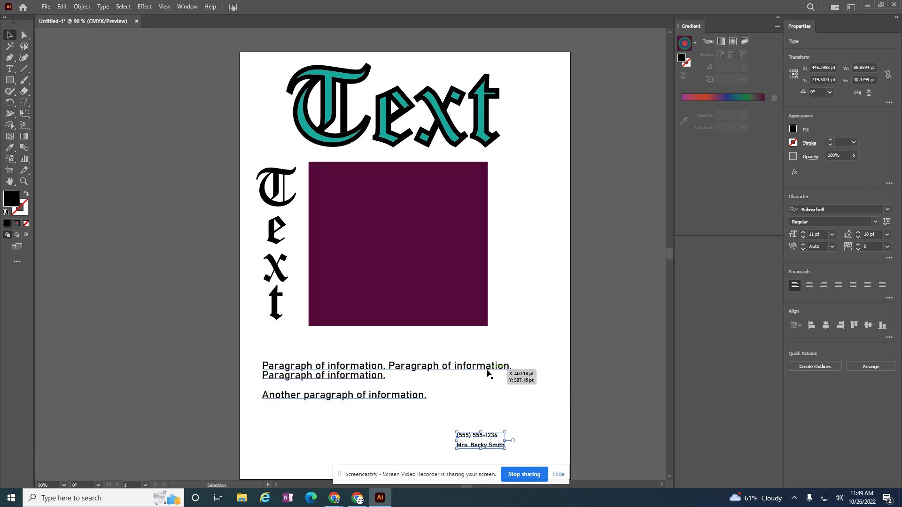
Select the paragraph text block and enter 20 pt in the Leading field.
left_click(380, 371)
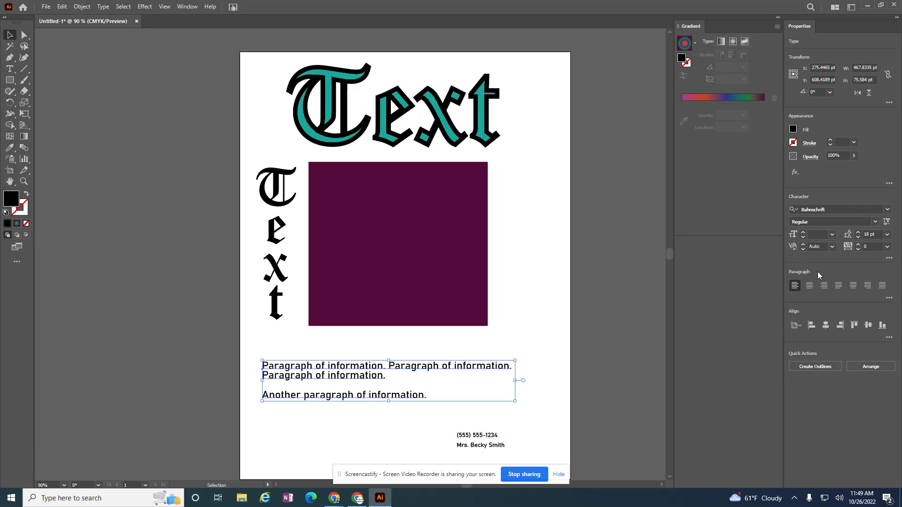
left_click(887, 235)
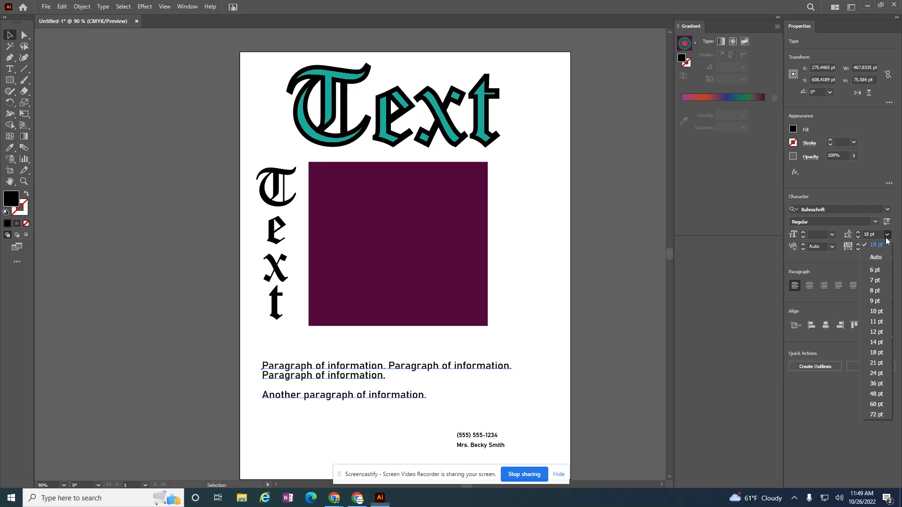
left_click(880, 354)
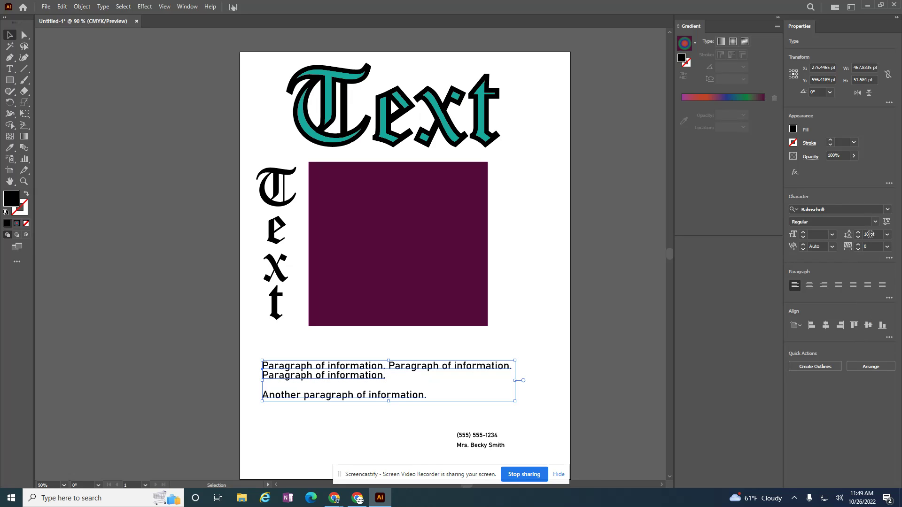
left_click(869, 234)
type("20")
key("Return")
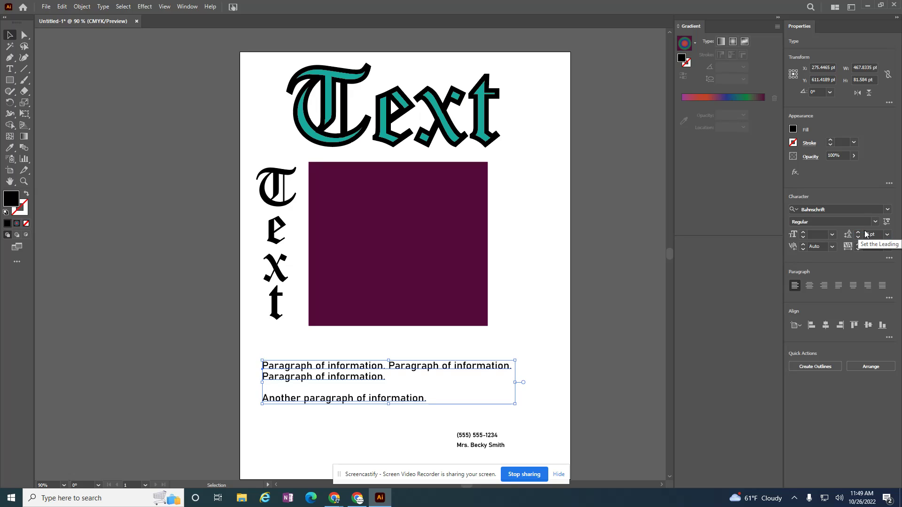